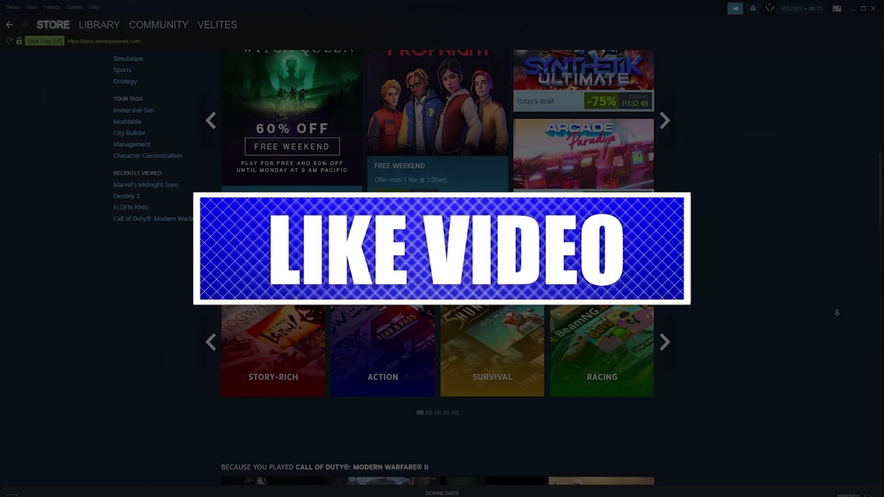
pyautogui.scroll(-1, 836, 312)
pyautogui.scroll(-1, 836, 312)
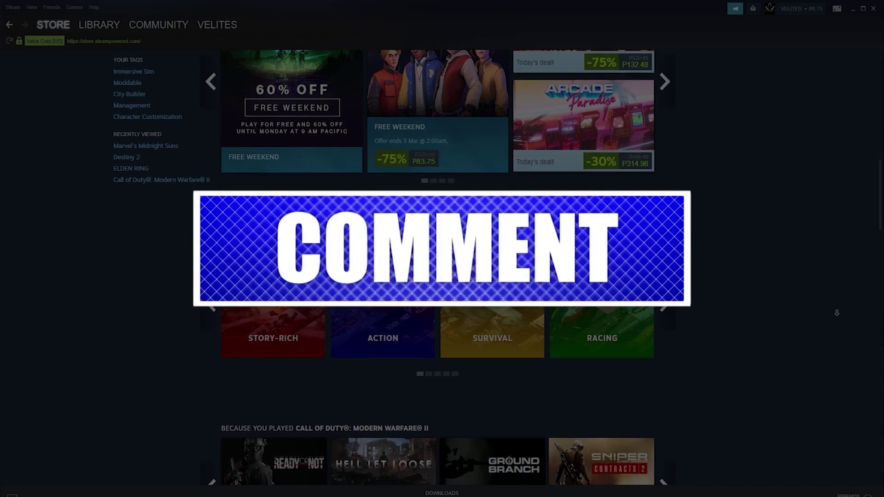
pyautogui.scroll(-1, 837, 312)
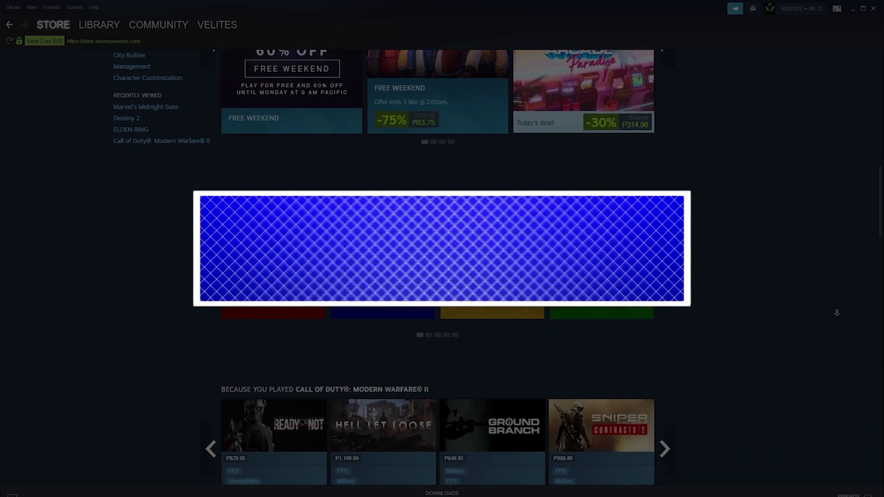
pyautogui.scroll(-1, 836, 312)
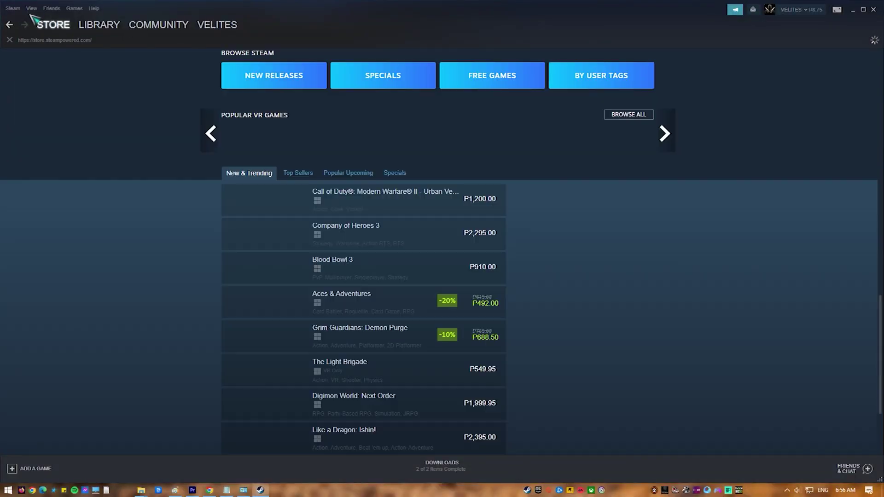
# - Run Steam > Check for Steam Client Updates; Self Updater reports the client is up to date
pyautogui.click(13, 8)
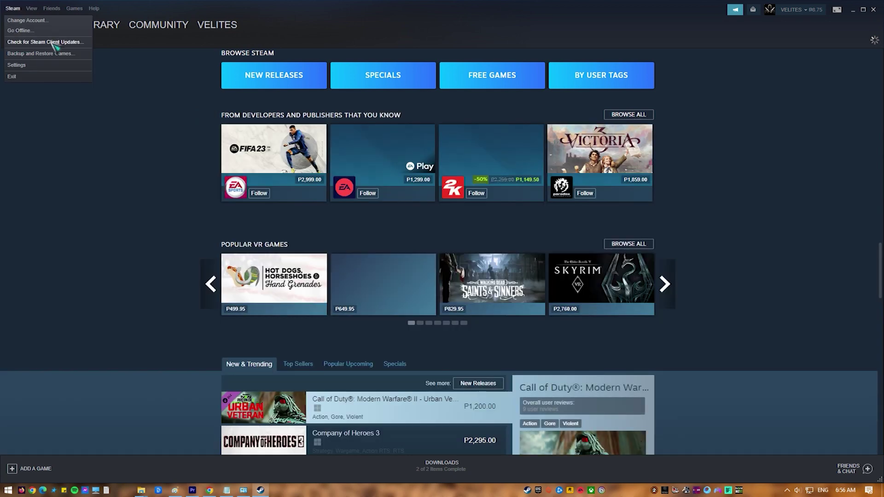
pyautogui.click(72, 42)
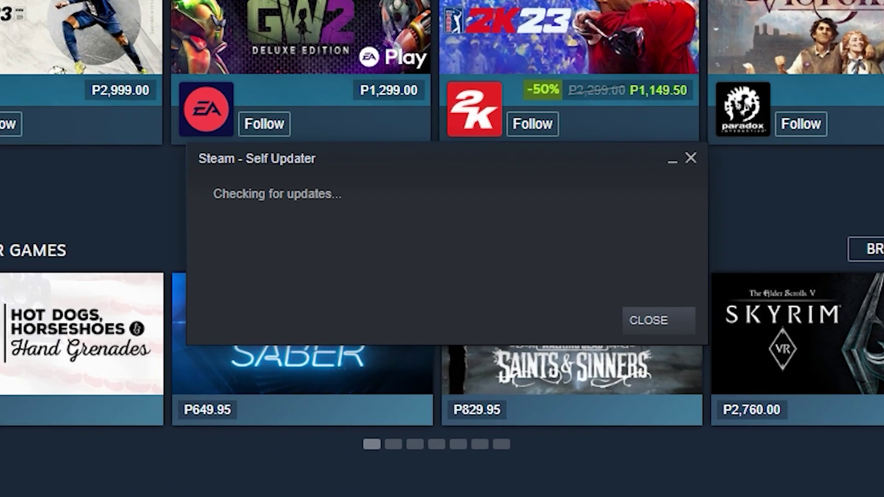
pyautogui.scroll(-5, 520, 233)
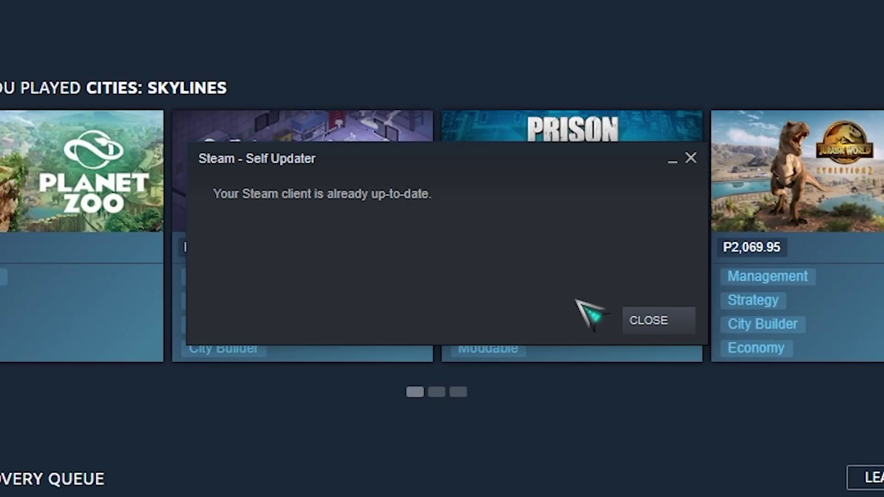